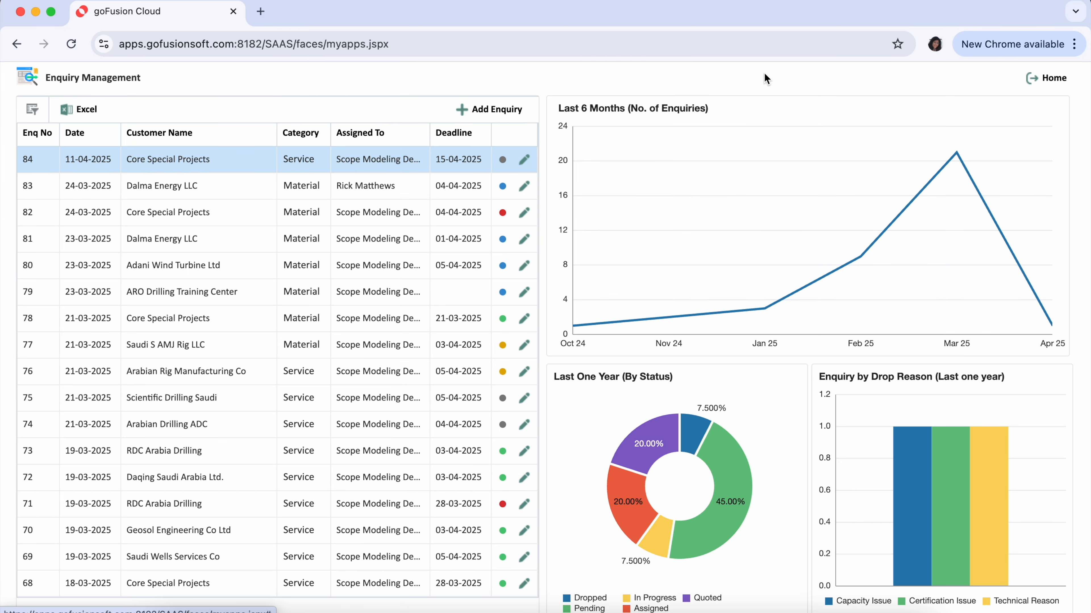
Add a new enquiry and select the existing customer Dalma Energy LLC.
{"action": "left_click", "coordinate": [485, 113]}
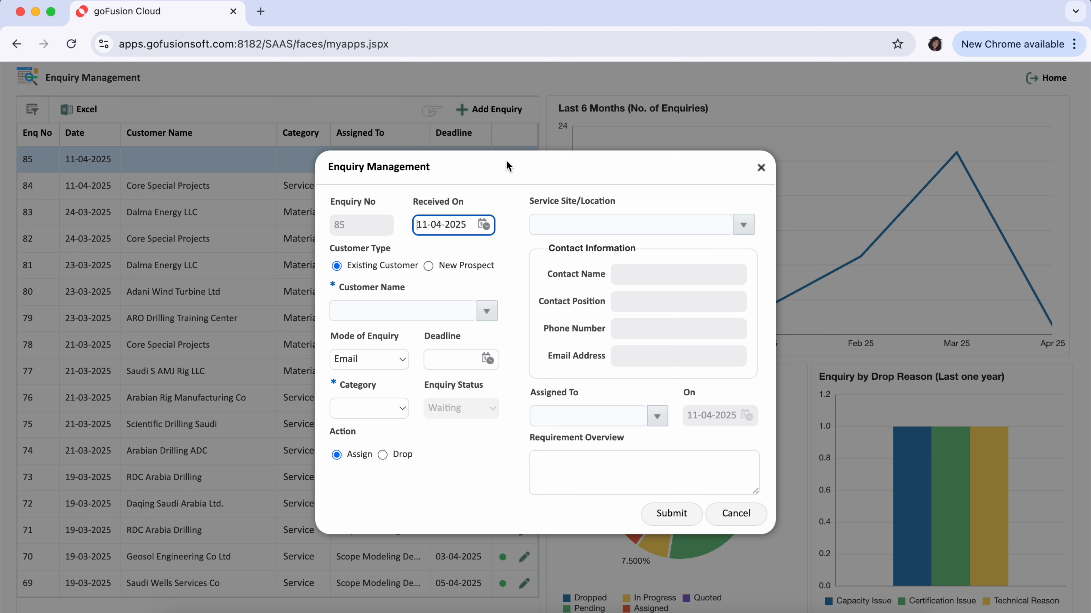
{"action": "left_click_drag", "start_coordinate": [331, 202], "coordinate": [458, 204]}
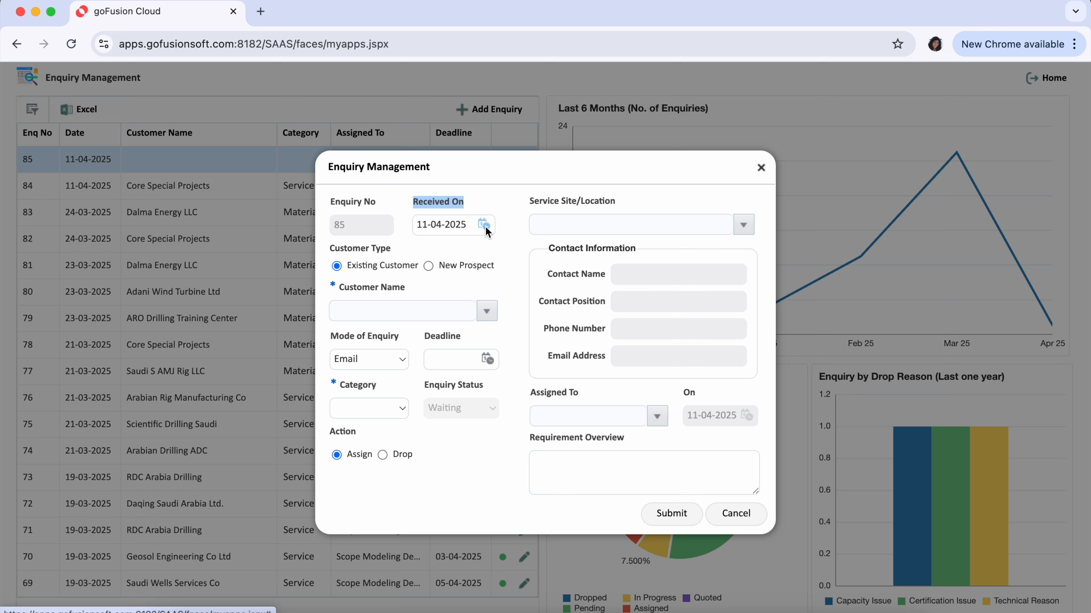
{"action": "left_click_drag", "start_coordinate": [330, 249], "coordinate": [391, 255]}
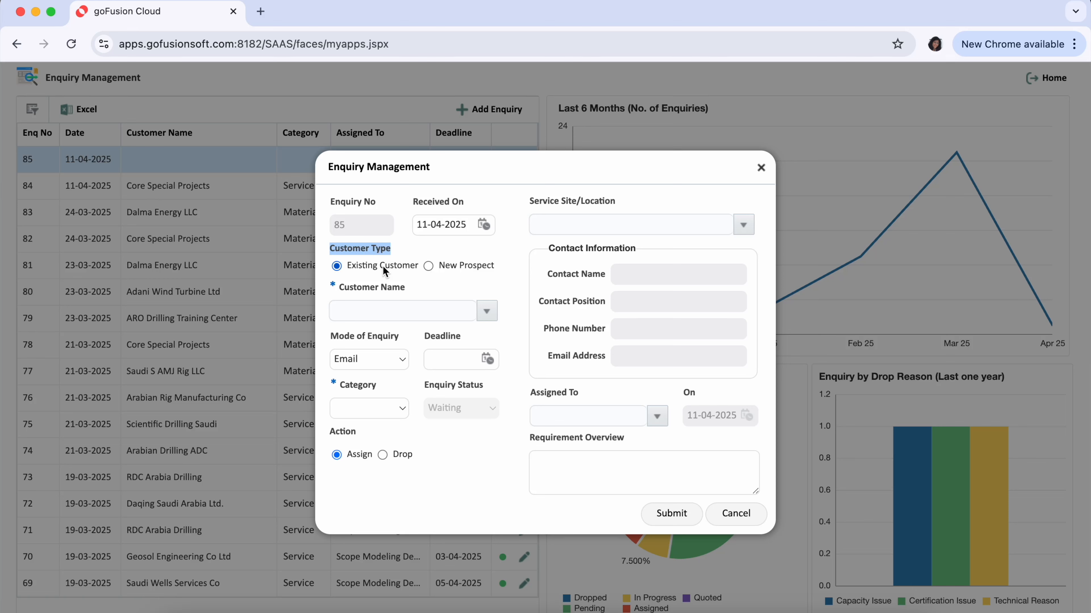
{"action": "left_click_drag", "start_coordinate": [348, 265], "coordinate": [419, 271]}
{"action": "left_click_drag", "start_coordinate": [333, 284], "coordinate": [484, 304]}
{"action": "left_click", "coordinate": [490, 313]}
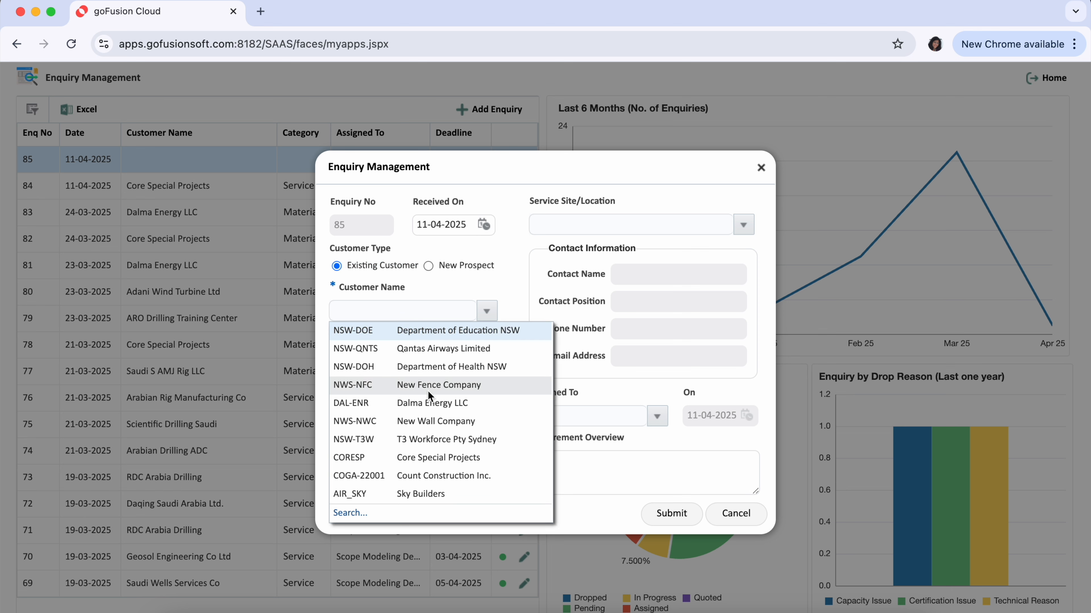
{"action": "left_click", "coordinate": [429, 405]}
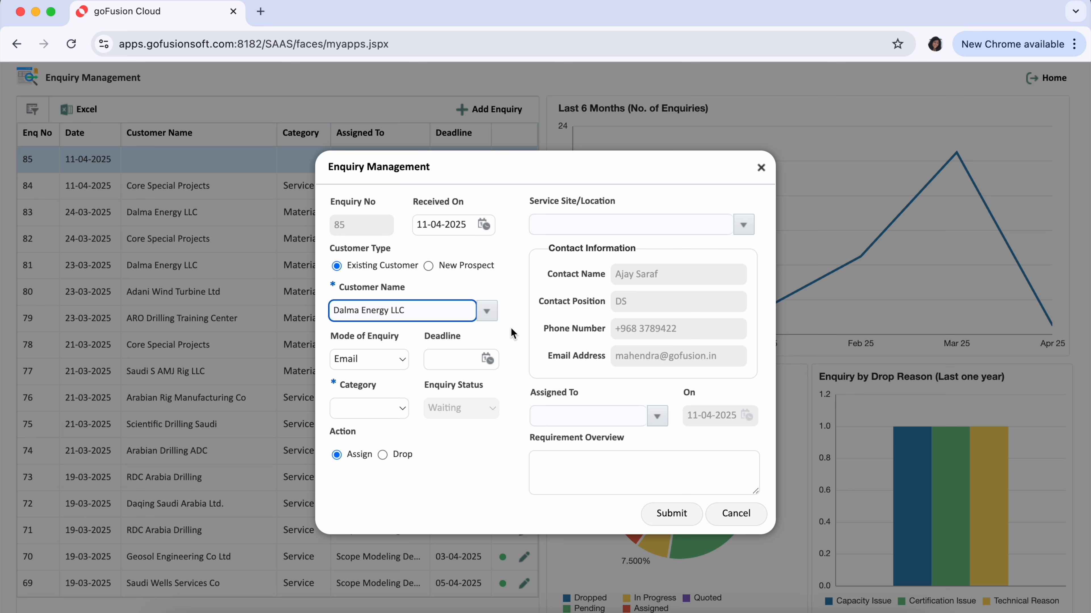
Keep the mode of enquiry as Email and set the deadline to 15-04-2025.
{"action": "left_click_drag", "start_coordinate": [331, 337], "coordinate": [402, 342]}
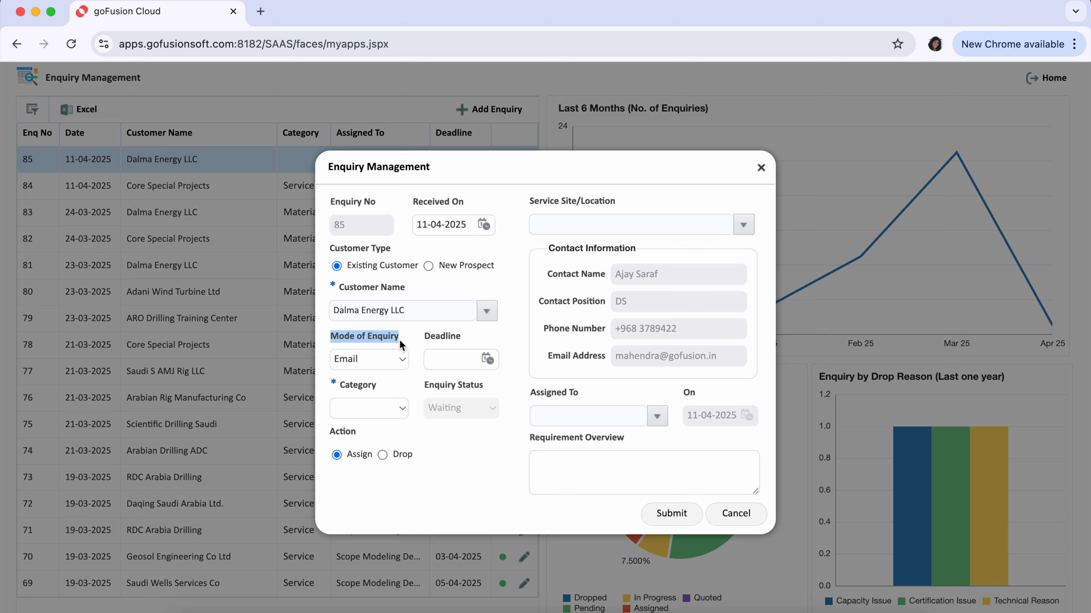
{"action": "left_click", "coordinate": [401, 360]}
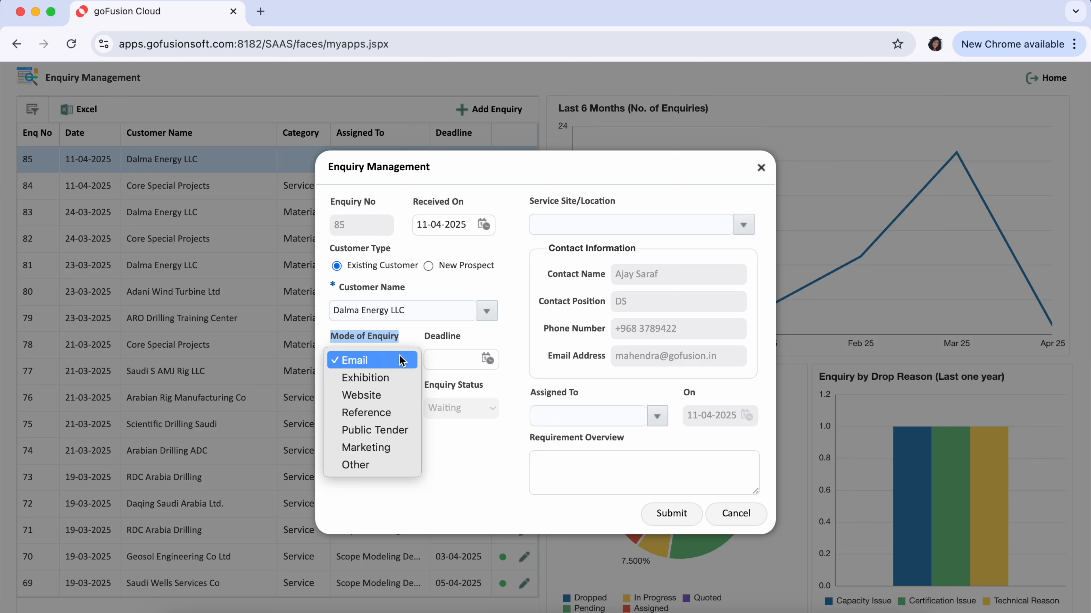
{"action": "left_click", "coordinate": [399, 359]}
{"action": "left_click", "coordinate": [505, 342]}
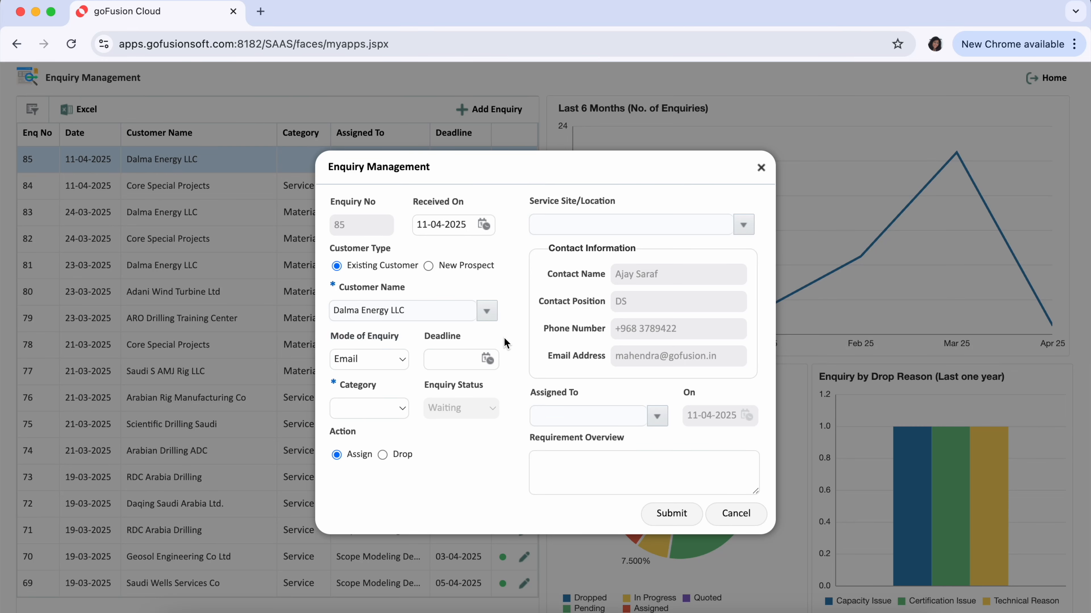
{"action": "left_click_drag", "start_coordinate": [427, 343], "coordinate": [462, 339]}
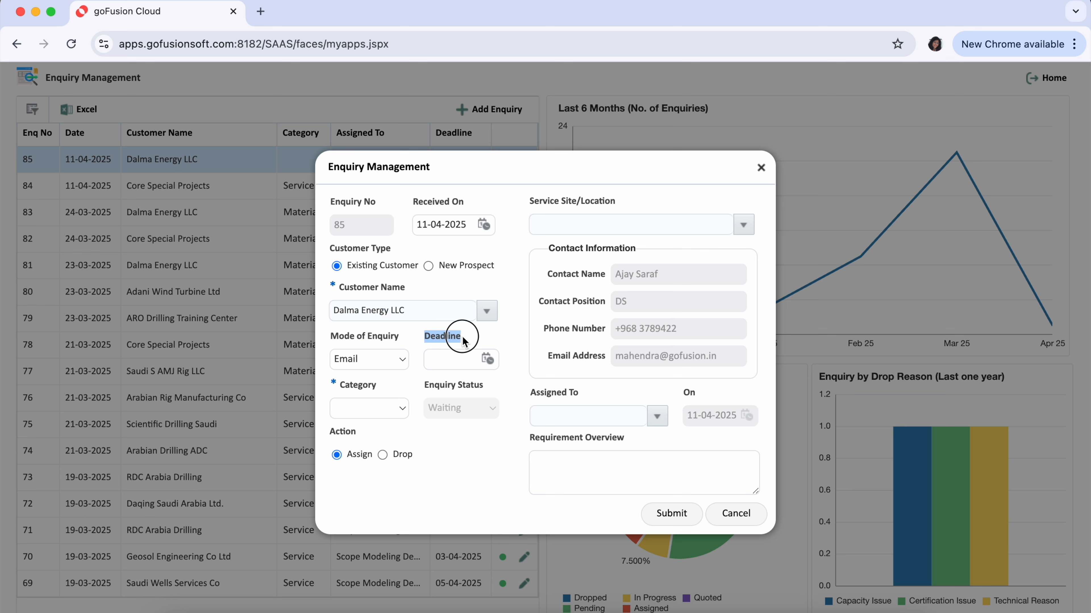
{"action": "left_click", "coordinate": [488, 358]}
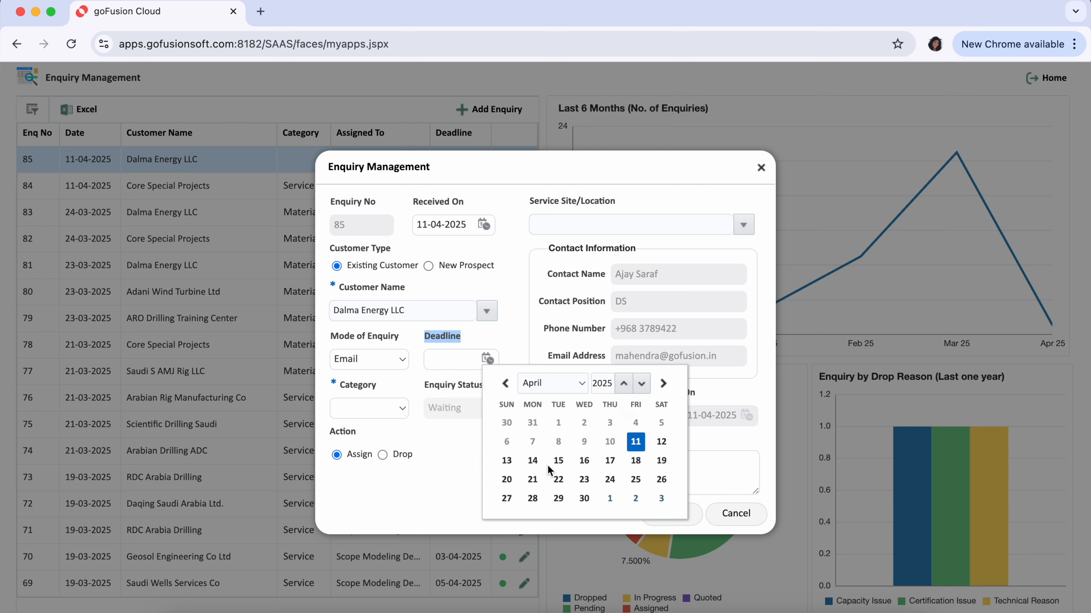
{"action": "left_click", "coordinate": [558, 461]}
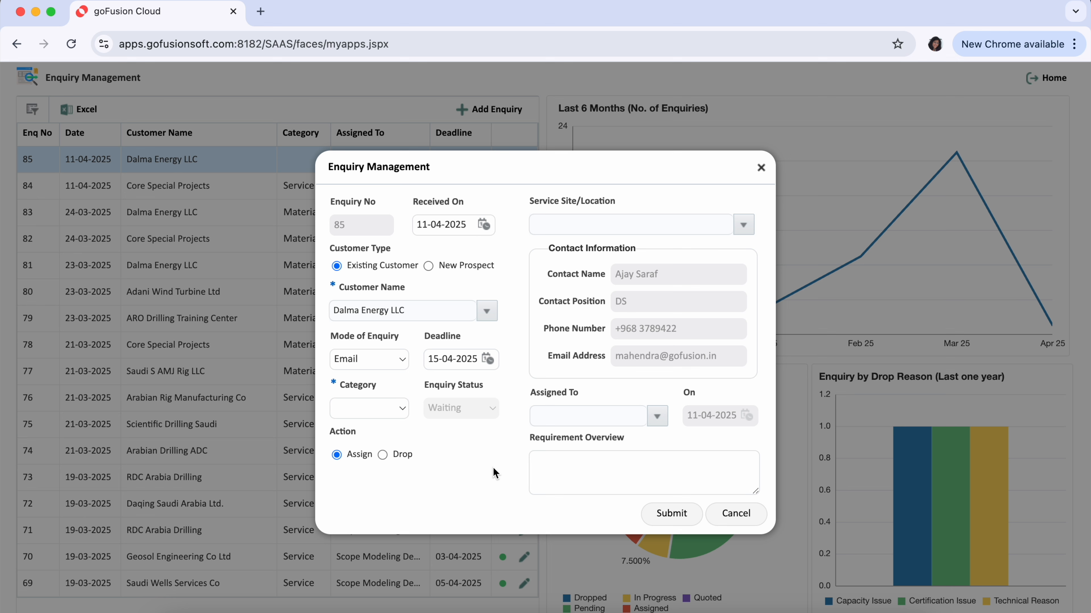
Set the enquiry category to Service.
{"action": "left_click_drag", "start_coordinate": [333, 381], "coordinate": [376, 384]}
{"action": "left_click", "coordinate": [401, 410]}
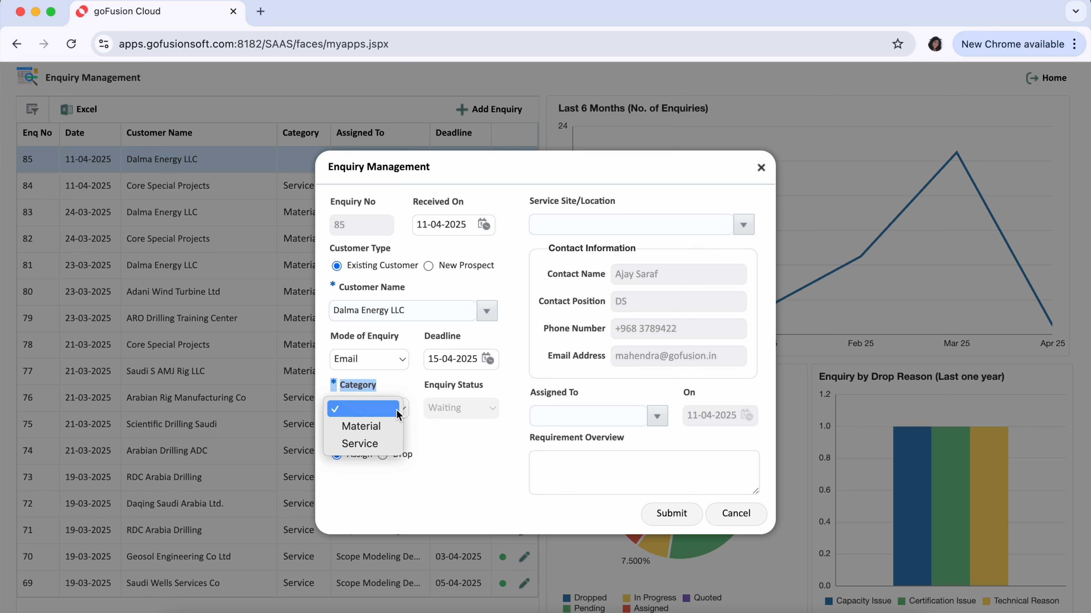
{"action": "left_click", "coordinate": [382, 445]}
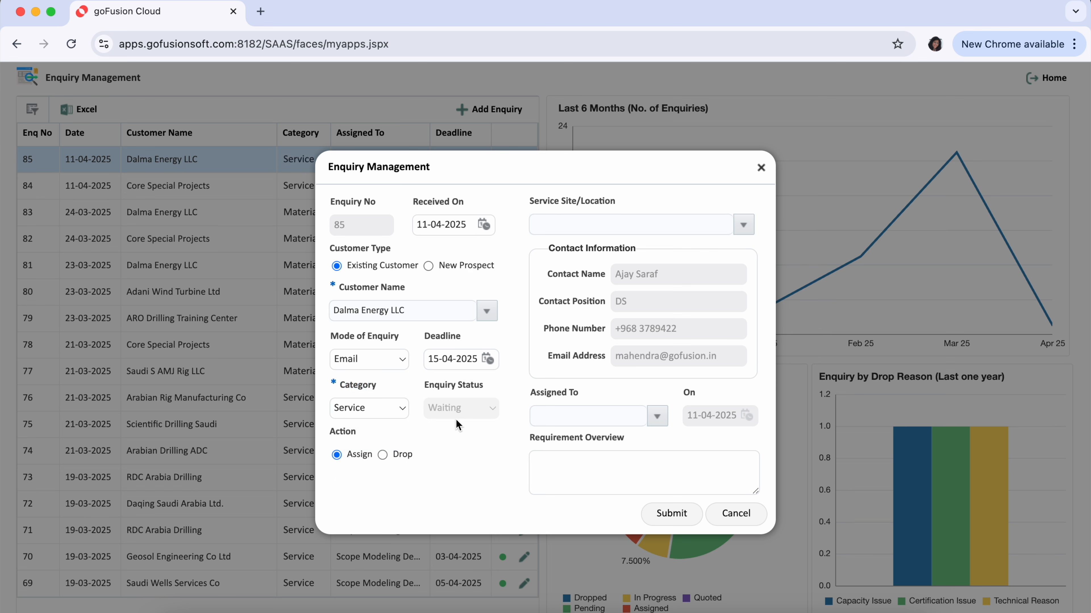
Select Lang Rig 47 Dammam as the service site/location.
{"action": "left_click_drag", "start_coordinate": [330, 433], "coordinate": [359, 438]}
{"action": "left_click", "coordinate": [658, 199]}
{"action": "left_click", "coordinate": [737, 223]}
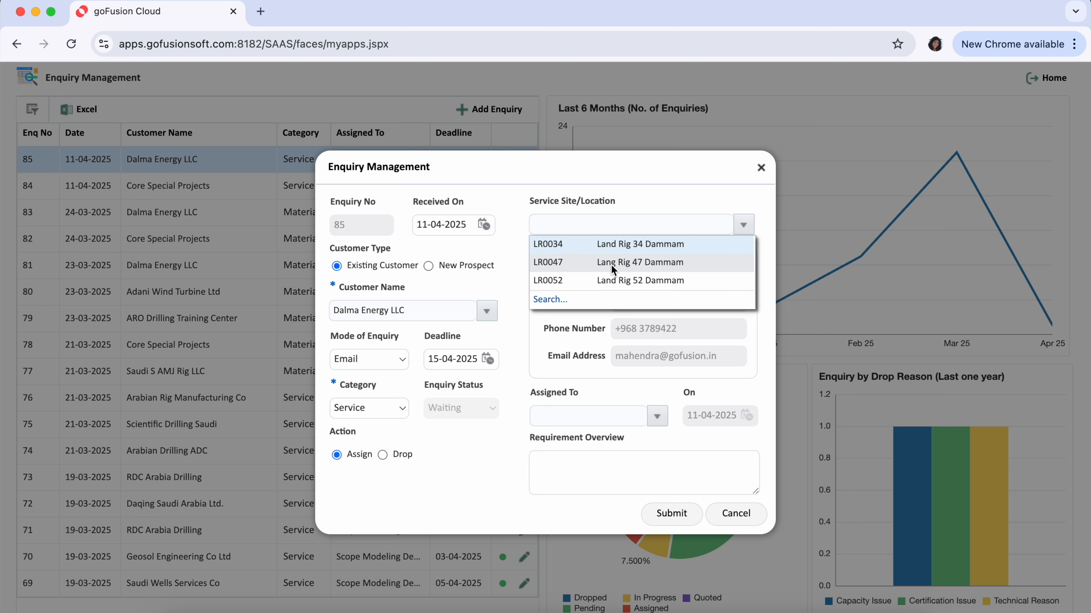
{"action": "left_click", "coordinate": [611, 264]}
{"action": "left_click_drag", "start_coordinate": [529, 202], "coordinate": [617, 205]}
{"action": "left_click", "coordinate": [663, 192]}
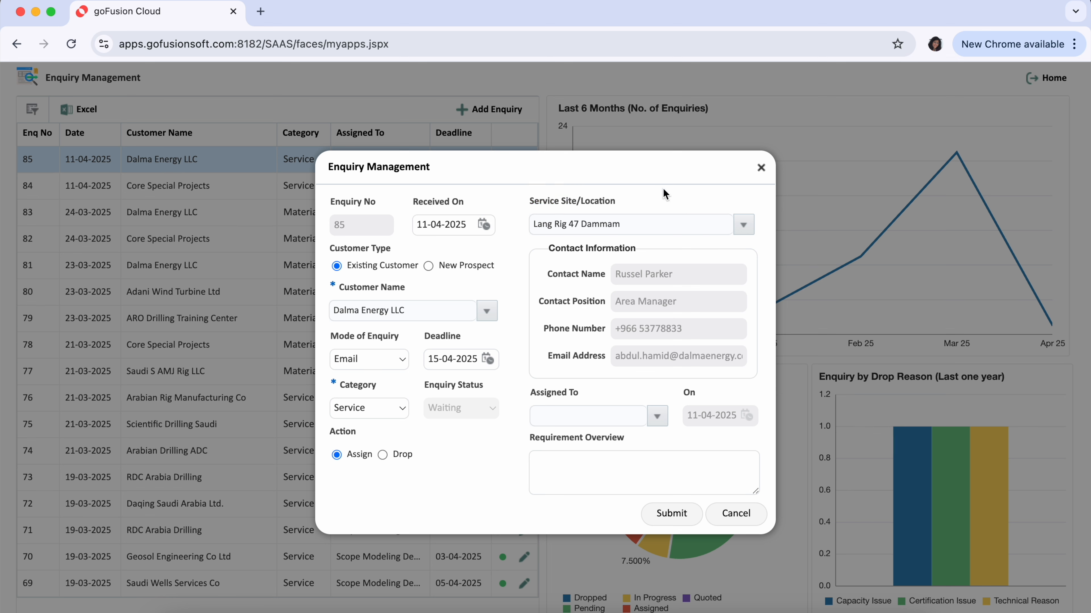
Switch the action to Drop briefly and return it to Assign.
{"action": "left_click_drag", "start_coordinate": [331, 431], "coordinate": [355, 435]}
{"action": "left_click", "coordinate": [382, 455]}
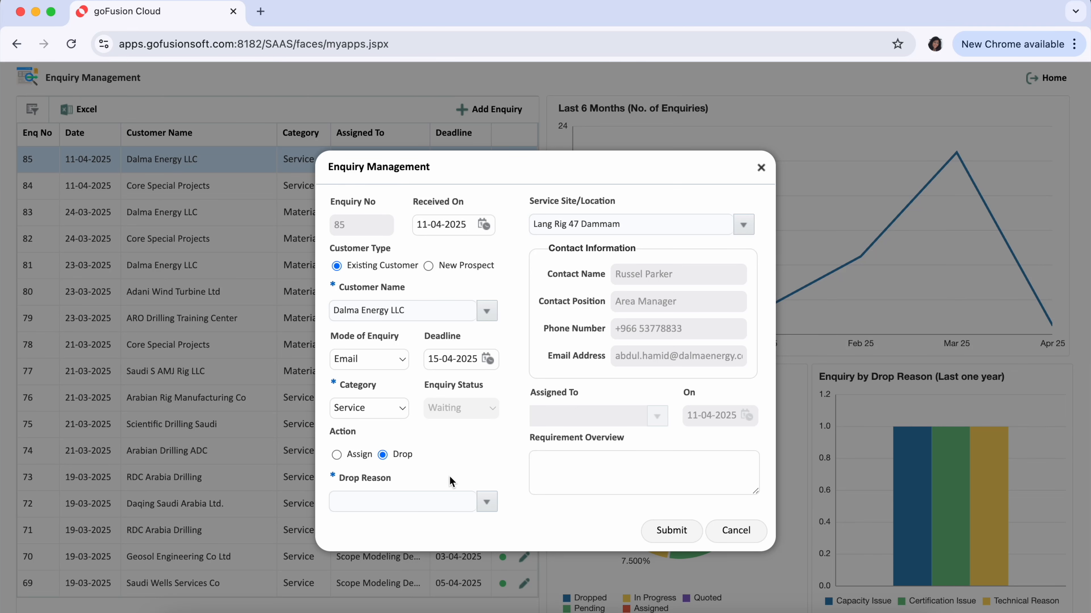
{"action": "left_click_drag", "start_coordinate": [329, 476], "coordinate": [393, 483]}
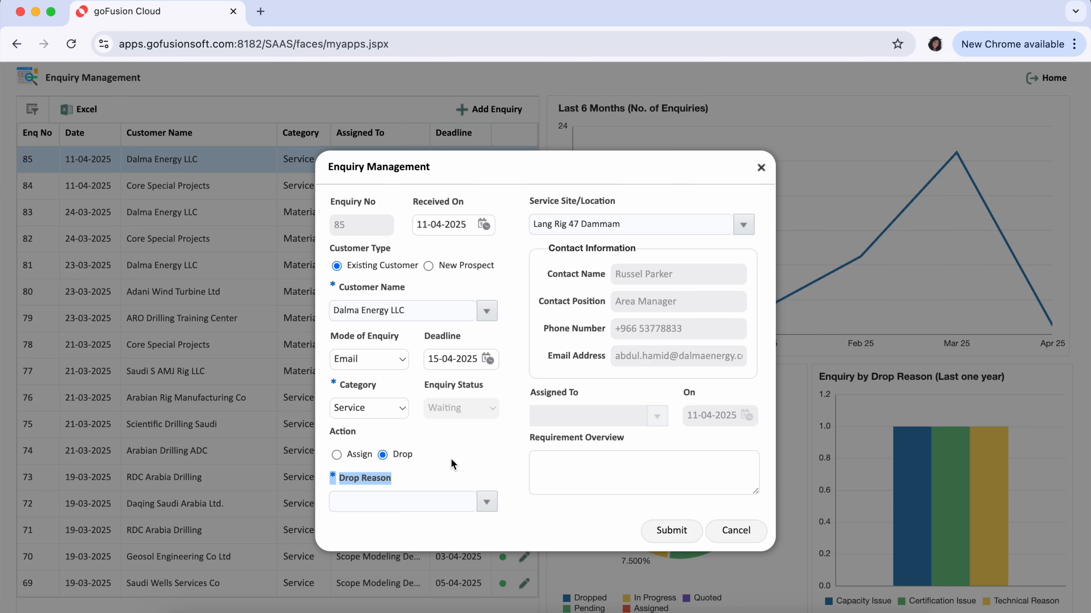
{"action": "left_click", "coordinate": [336, 455]}
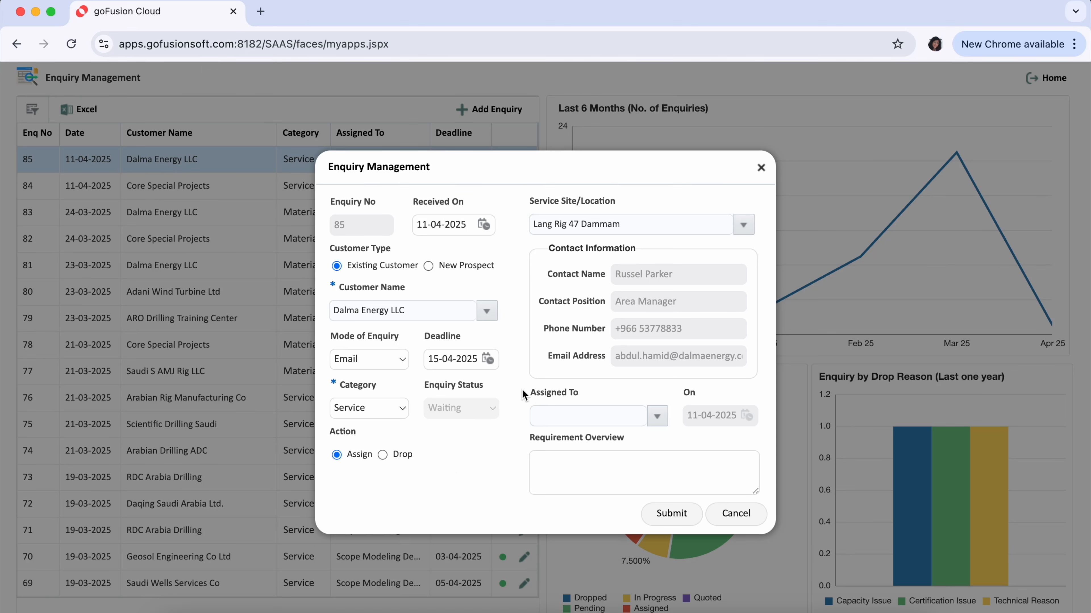
Assign the enquiry to Scope Modeling Demo by searching salesperson IDs for BOQ.
{"action": "left_click_drag", "start_coordinate": [527, 394], "coordinate": [579, 397]}
{"action": "left_click_drag", "start_coordinate": [530, 206], "coordinate": [617, 208]}
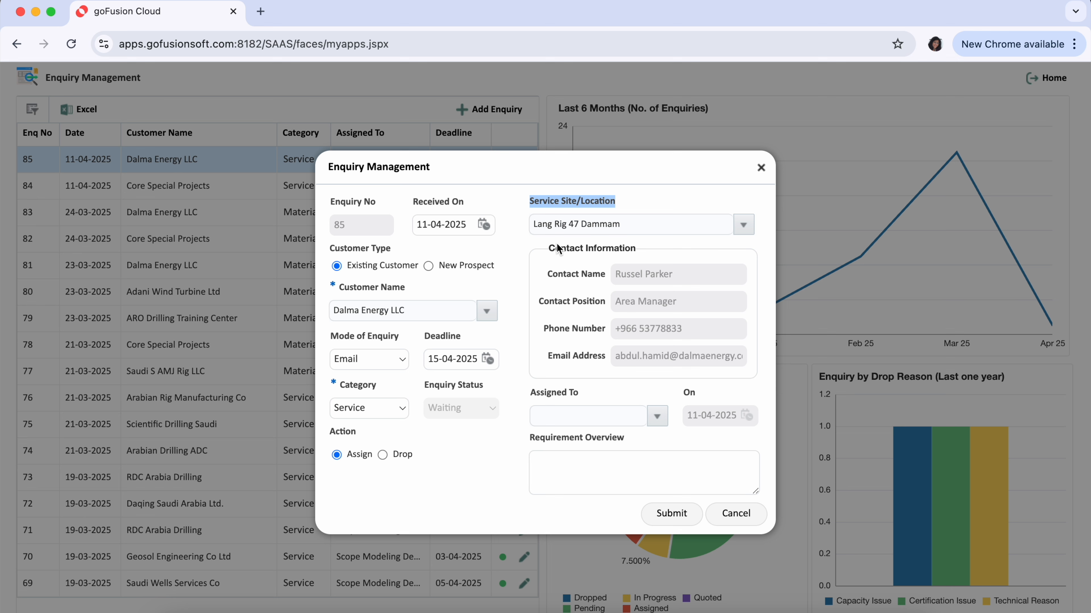
{"action": "left_click_drag", "start_coordinate": [548, 249], "coordinate": [637, 256]}
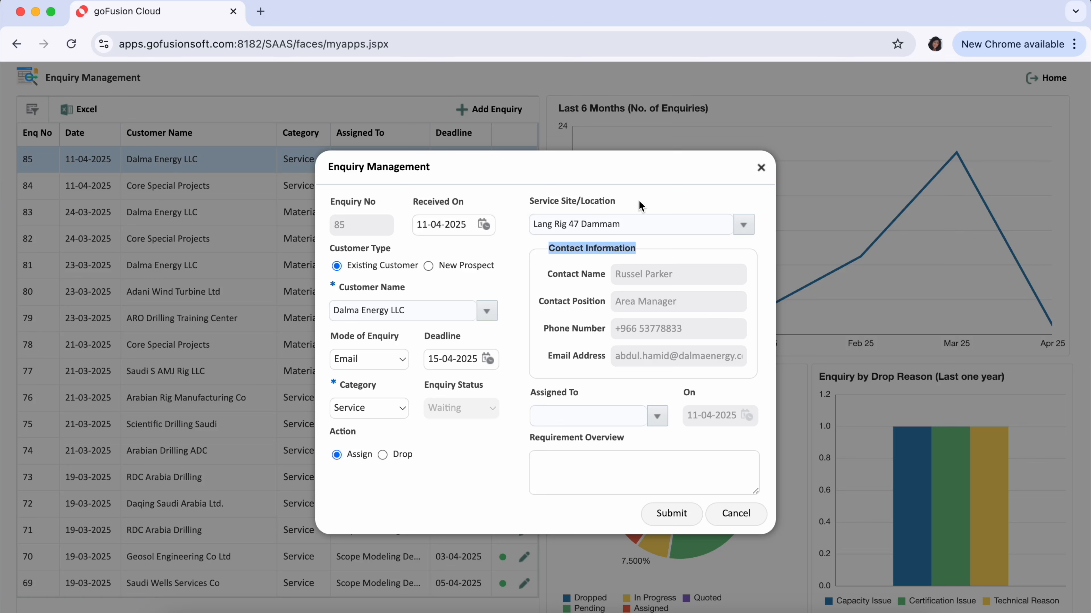
{"action": "left_click", "coordinate": [594, 338]}
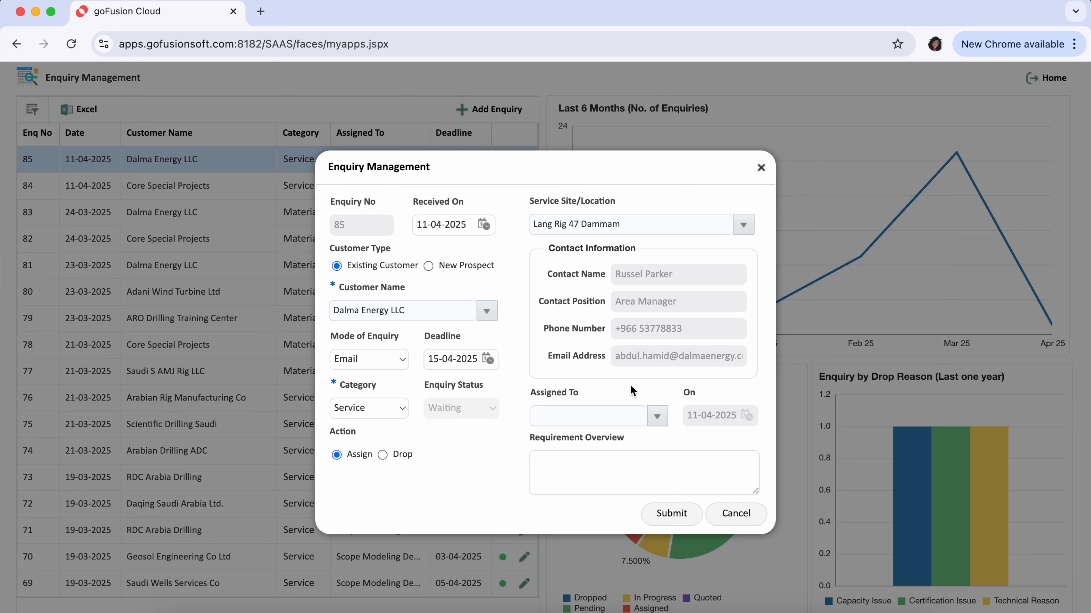
{"action": "left_click", "coordinate": [654, 413]}
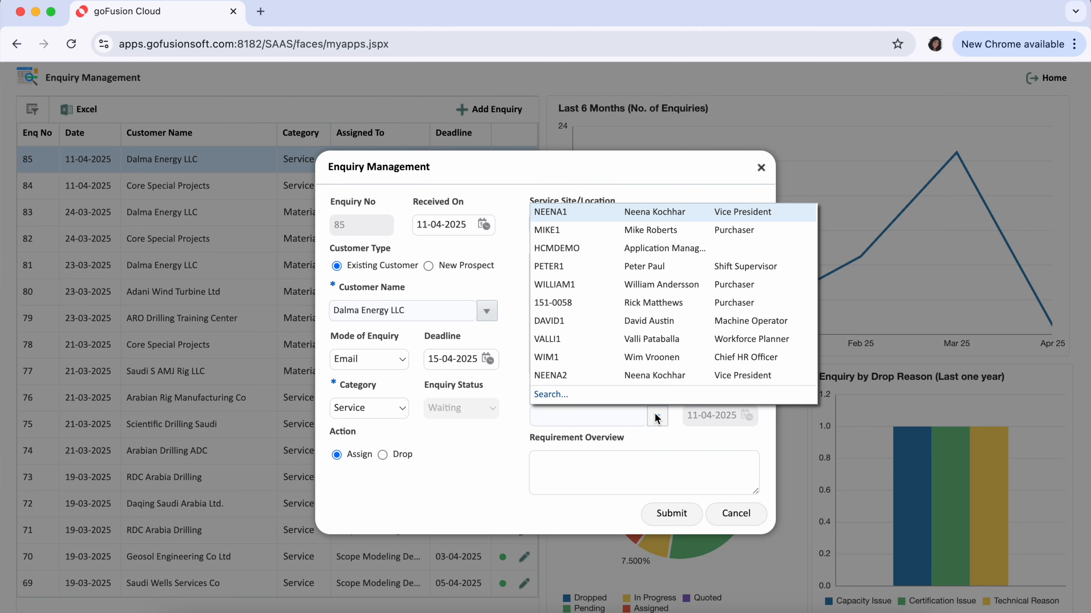
{"action": "left_click", "coordinate": [541, 394]}
{"action": "type", "text": "BOQ"}
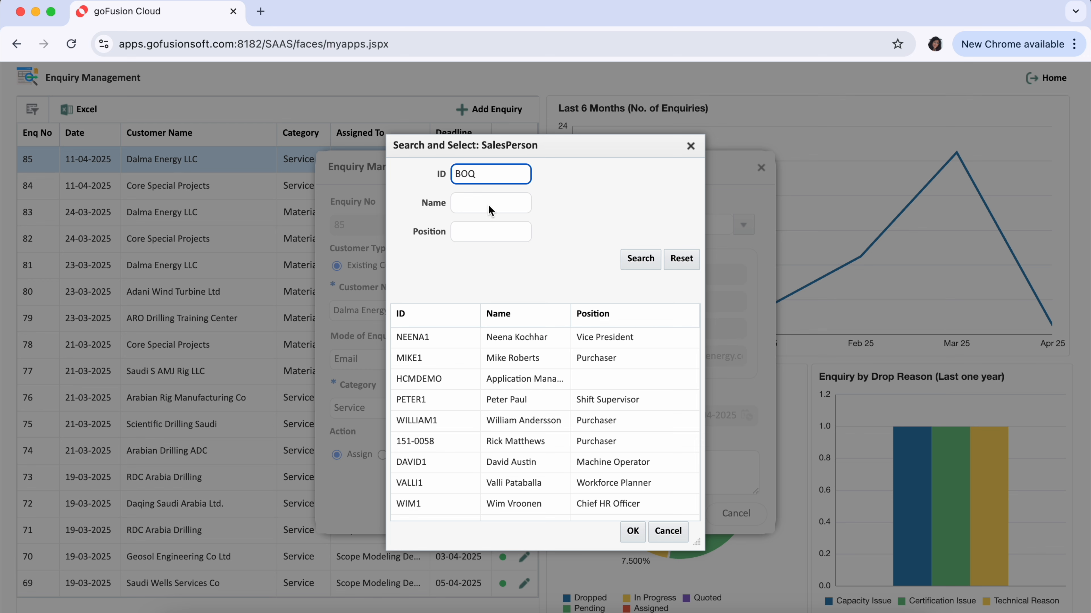
{"action": "left_click", "coordinate": [643, 260]}
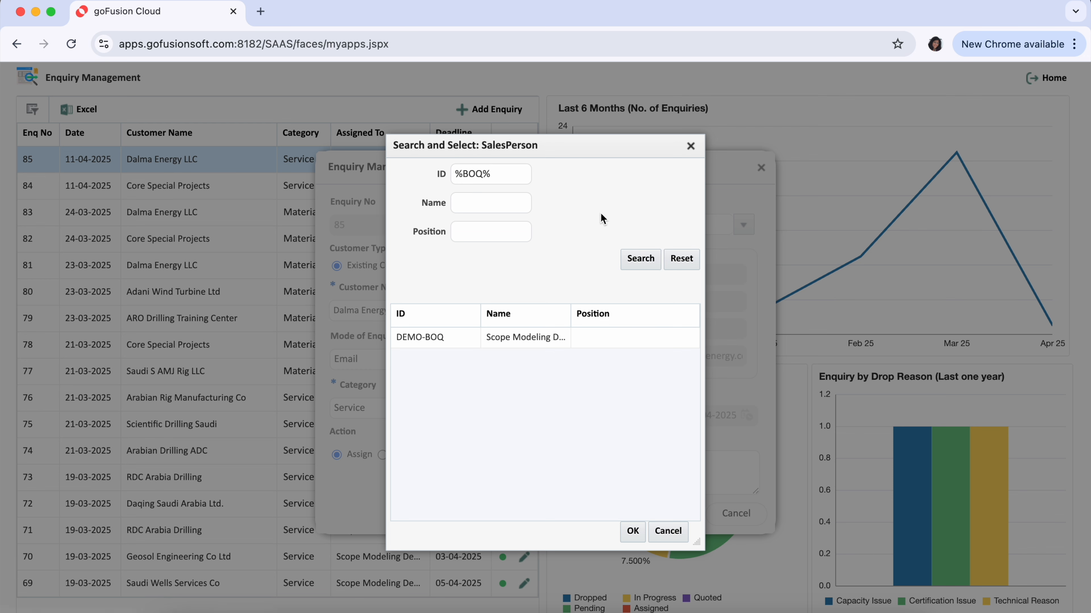
{"action": "double_click", "coordinate": [507, 337]}
Enter the requirement overview 'Customer is looking for equipment testing and inspection services' and submit the enquiry.
{"action": "left_click", "coordinate": [566, 474]}
{"action": "type", "text": "Customer is looking "}
{"action": "type", "text": "for equipment testing and in"}
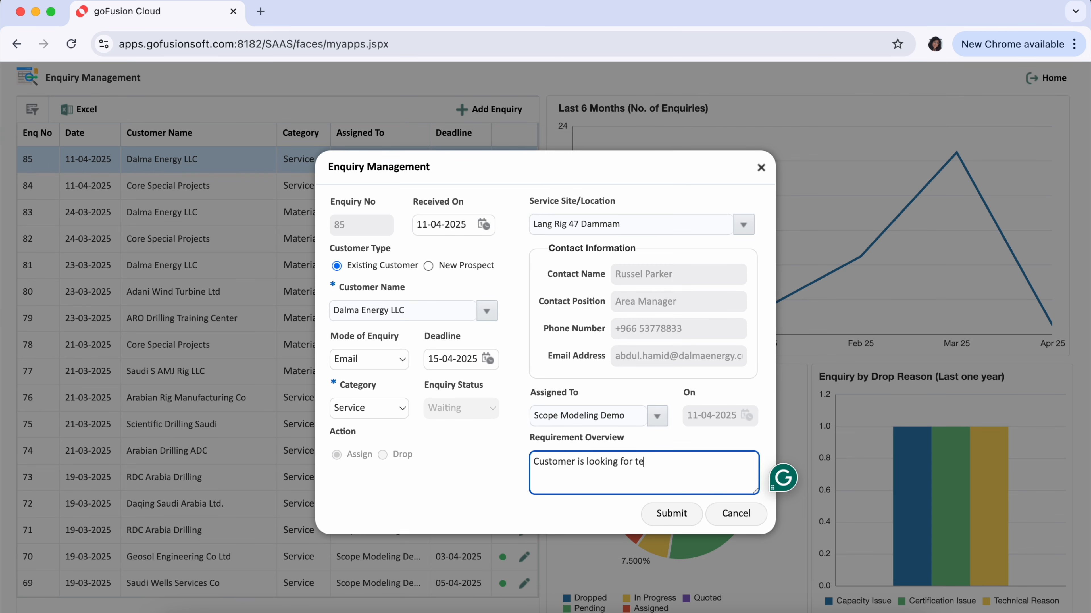
{"action": "type", "text": "spection services for drilling pipes"}
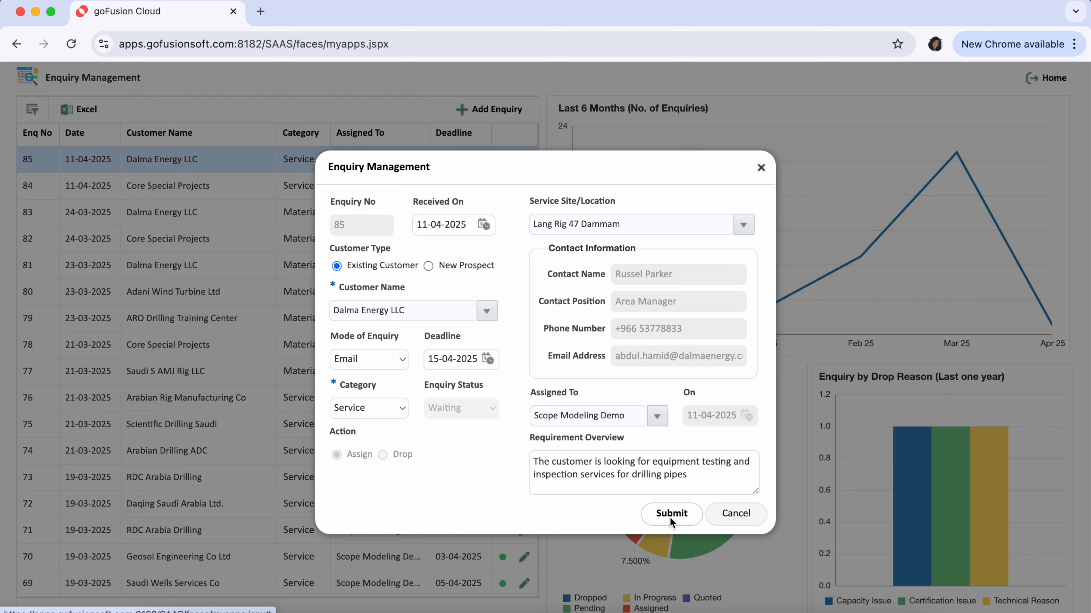
{"action": "left_click", "coordinate": [670, 517]}
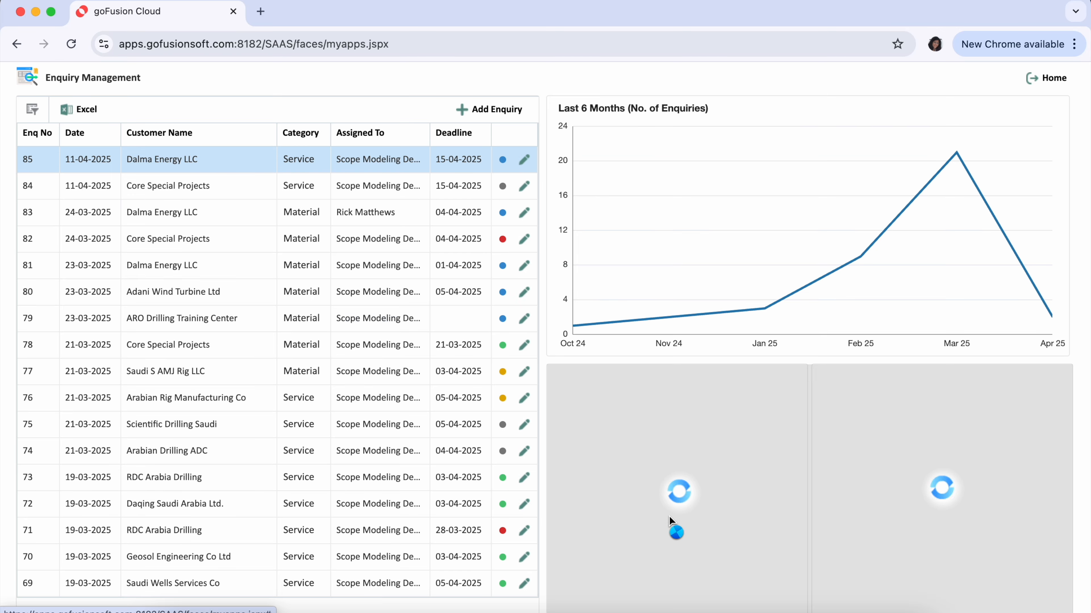
Return to the Home page.
{"action": "left_click", "coordinate": [1034, 79]}
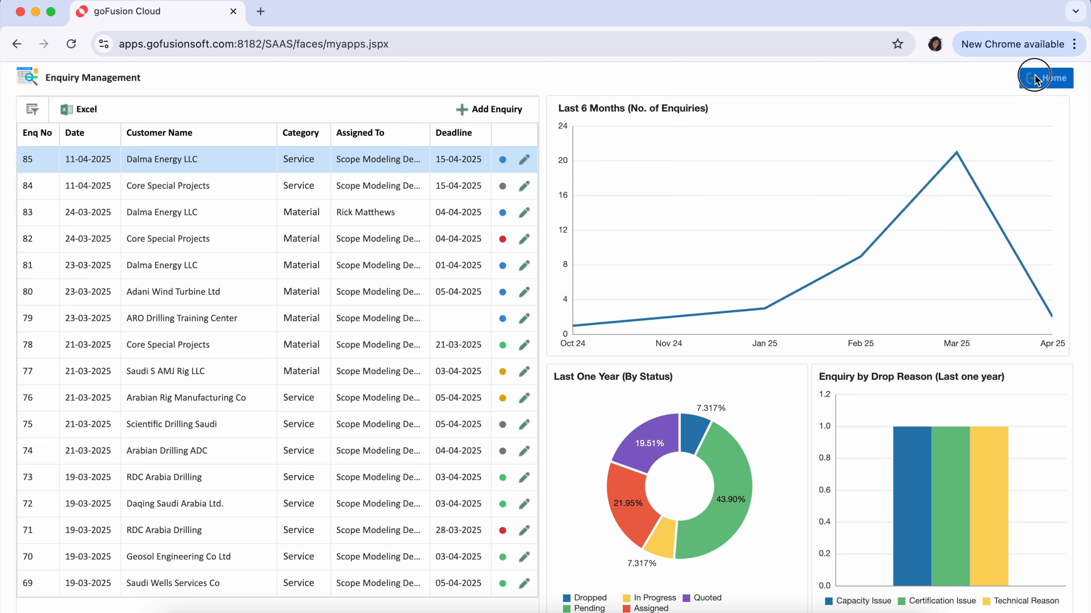